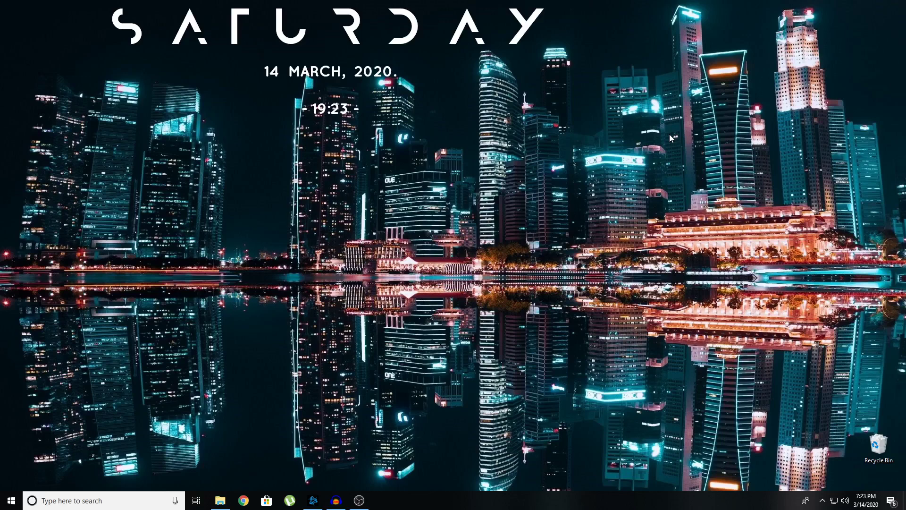
Bring up the Battle.net launcher and browse the Diablo III, Warcraft III and Hearthstone pages.
{"action": "left_click", "coordinate": [311, 501]}
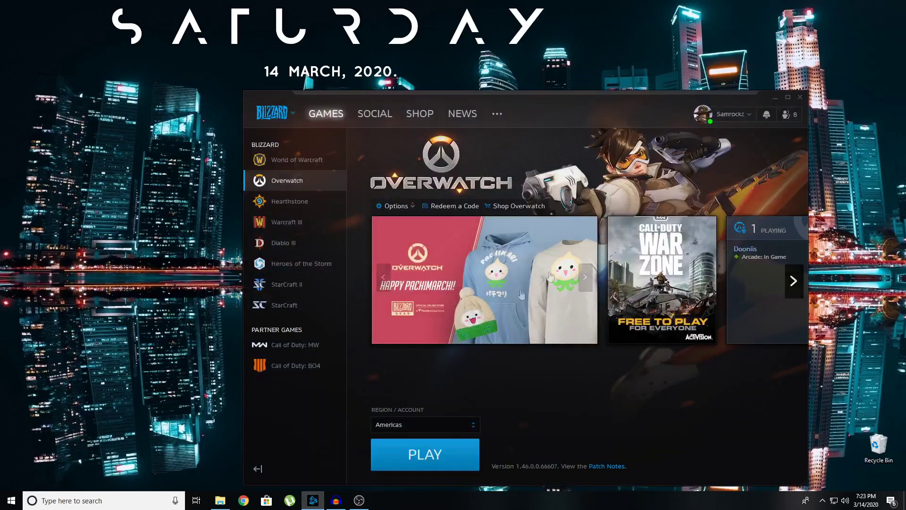
{"action": "left_click_drag", "start_coordinate": [584, 123], "coordinate": [592, 103]}
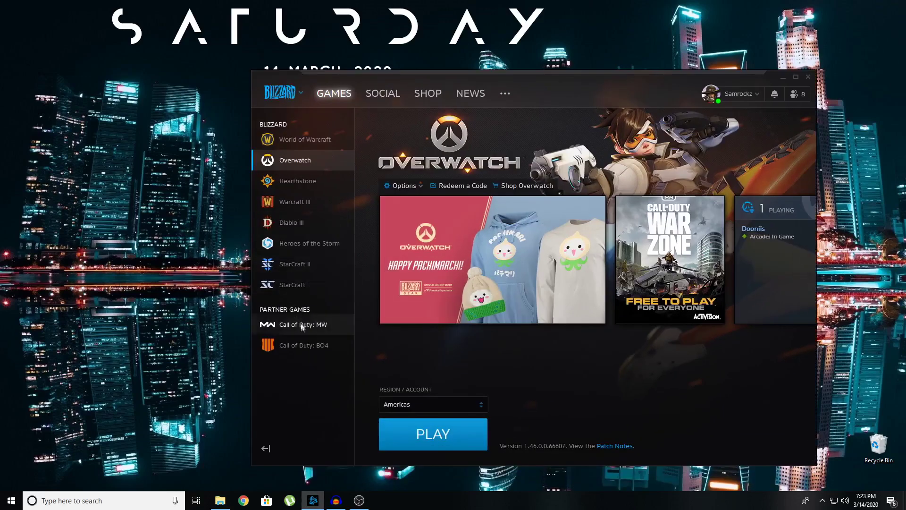
{"action": "left_click", "coordinate": [330, 222]}
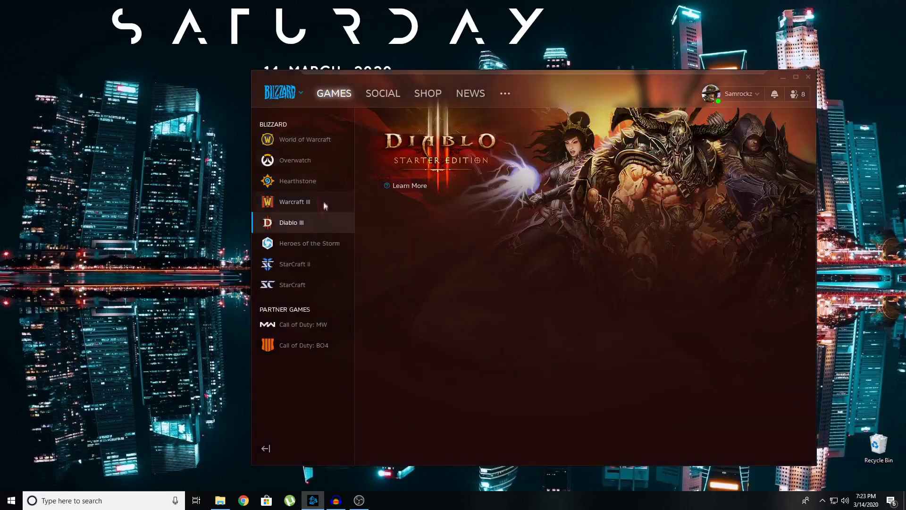
{"action": "left_click", "coordinate": [327, 197]}
{"action": "left_click", "coordinate": [323, 181]}
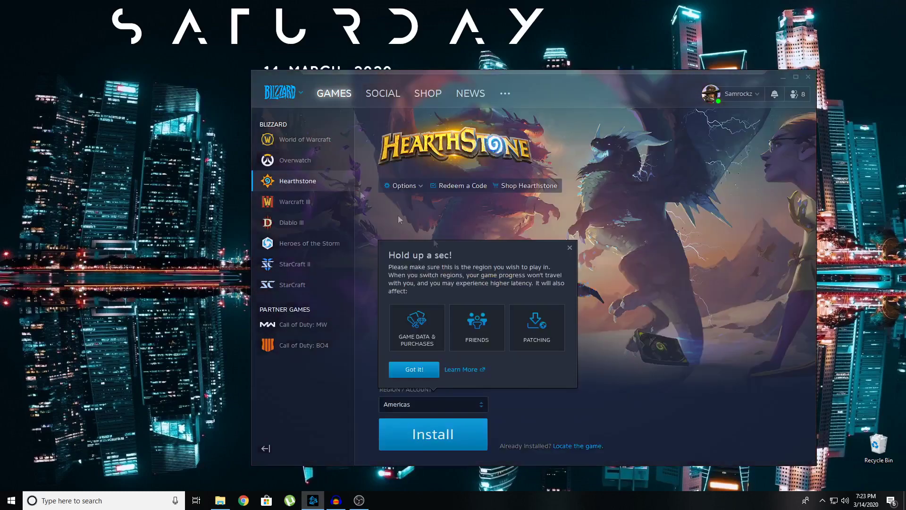
Cancel the Locate the game folder browser, then show the Call of Duty: MW page.
{"action": "left_click", "coordinate": [569, 446]}
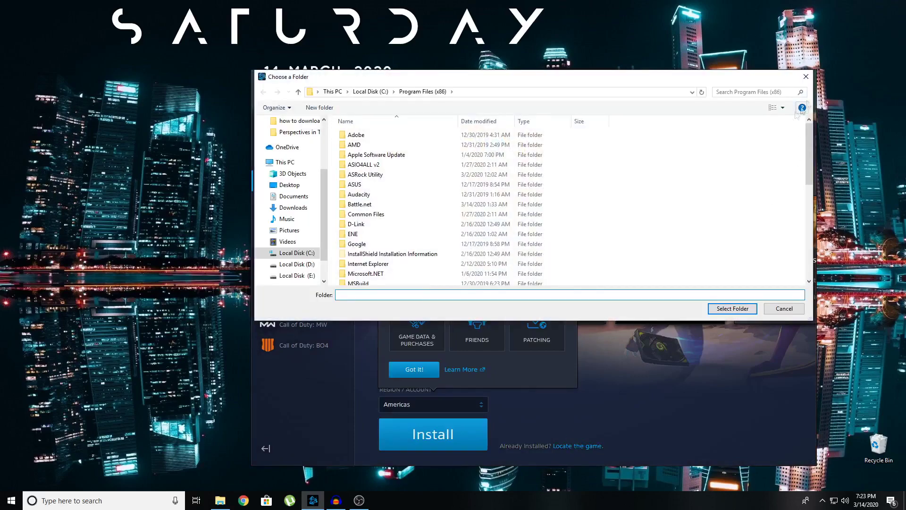
{"action": "left_click", "coordinate": [806, 76]}
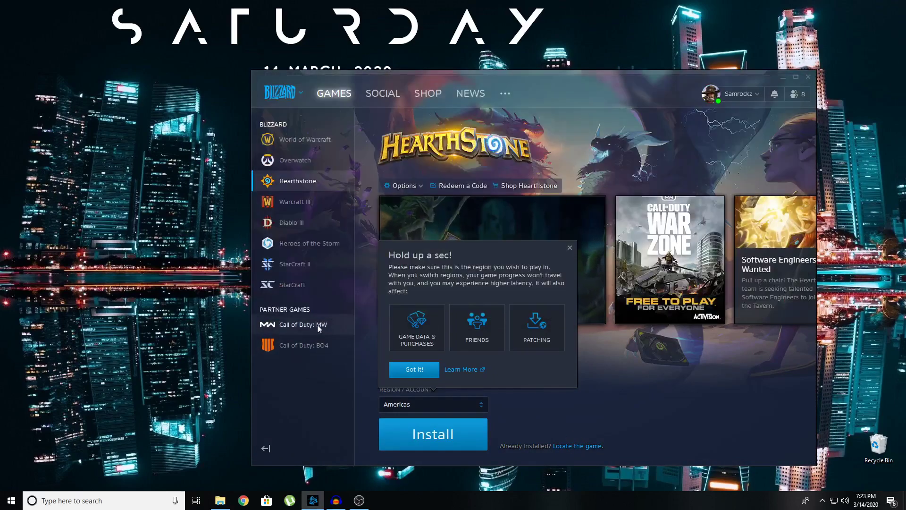
{"action": "left_click", "coordinate": [318, 325]}
{"action": "left_click_drag", "start_coordinate": [594, 88], "coordinate": [568, 57]}
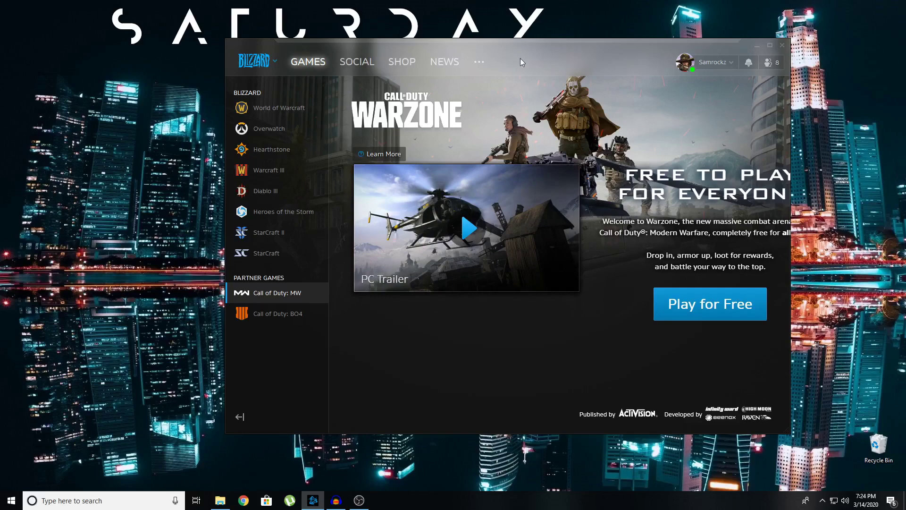
{"action": "mouse_move", "coordinate": [519, 59]}
{"action": "left_mouse_down"}
{"action": "mouse_move", "coordinate": [424, 47]}
{"action": "mouse_move", "coordinate": [478, 133]}
{"action": "left_mouse_up"}
Dismiss the desktop menu, then reposition, maximize and restore the launcher window.
{"action": "right_click", "coordinate": [670, 55]}
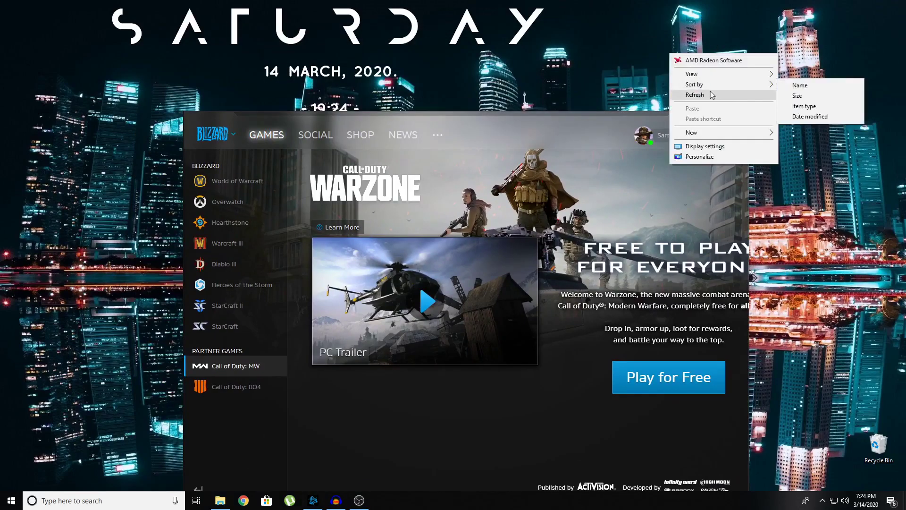
{"action": "key", "text": "Escape"}
{"action": "left_click_drag", "start_coordinate": [590, 121], "coordinate": [590, 85]}
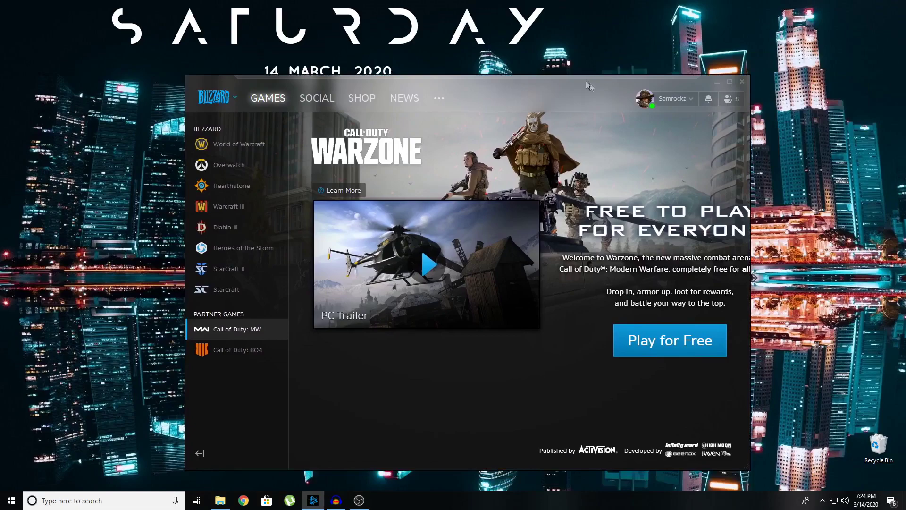
{"action": "left_click", "coordinate": [728, 84]}
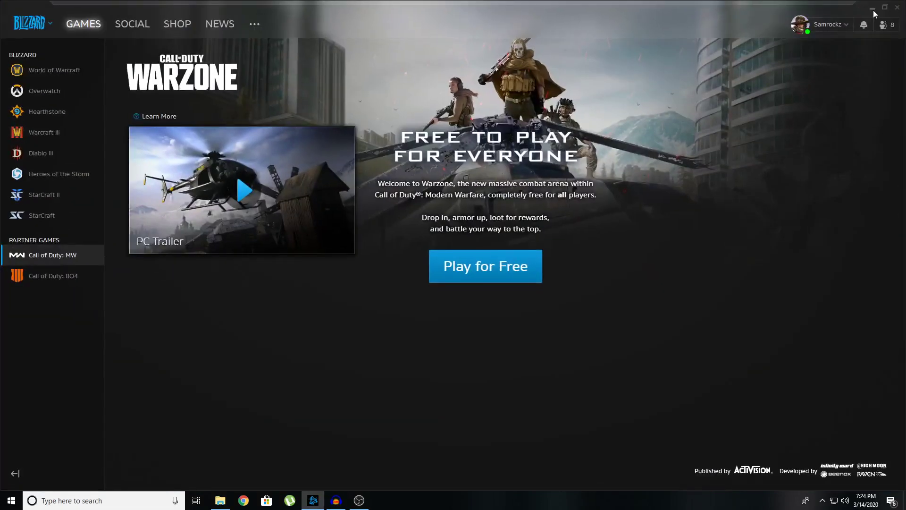
{"action": "mouse_move", "coordinate": [683, 7]}
{"action": "left_mouse_down"}
{"action": "mouse_move", "coordinate": [692, 32]}
{"action": "mouse_move", "coordinate": [664, 40]}
{"action": "mouse_move", "coordinate": [596, 32]}
{"action": "left_mouse_up"}
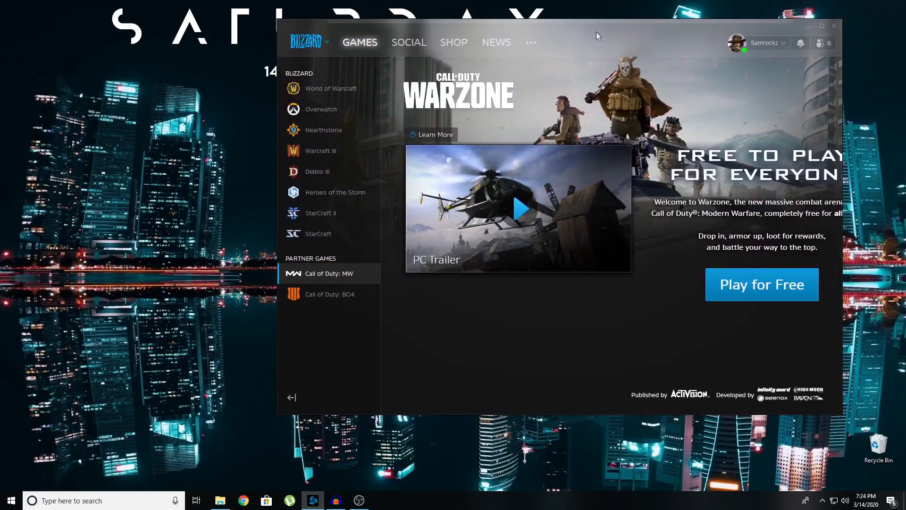
Set the Call of Duty: MW install location to D:\Games and start installing.
{"action": "left_click", "coordinate": [778, 289]}
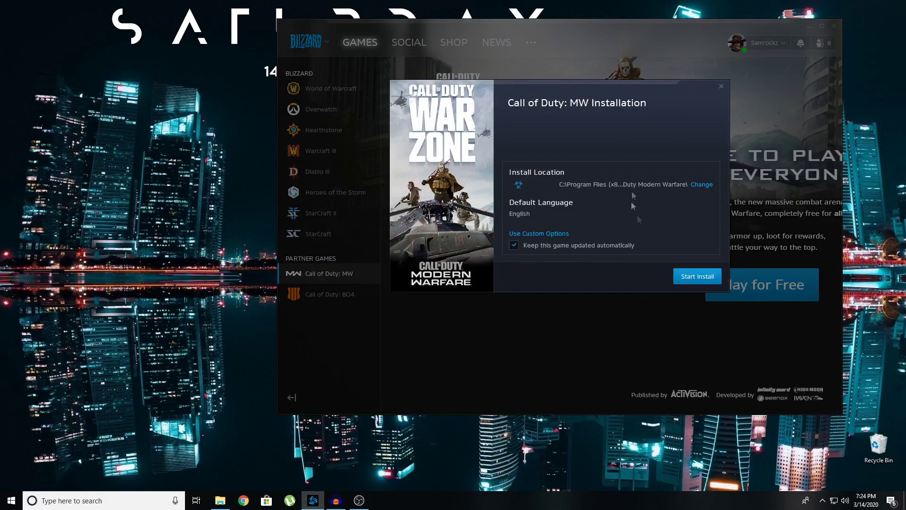
{"action": "left_click", "coordinate": [703, 184]}
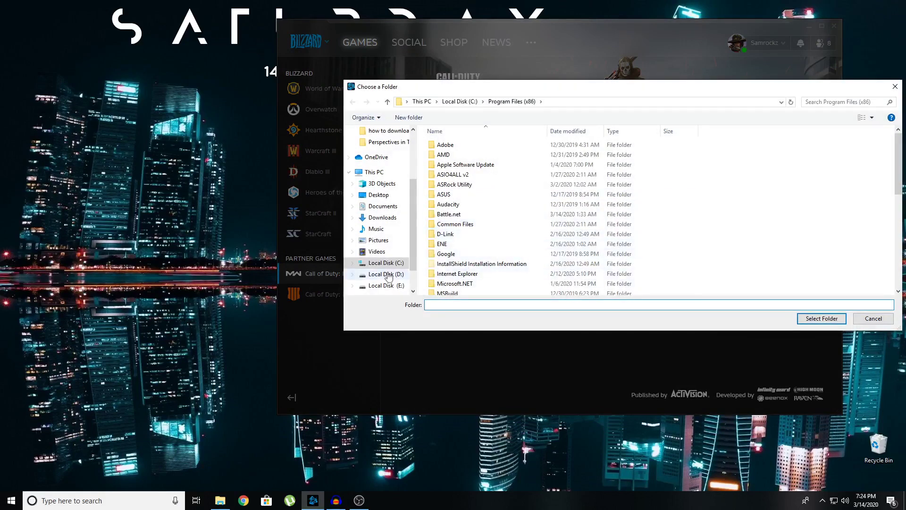
{"action": "left_click", "coordinate": [387, 275]}
{"action": "scroll", "coordinate": [661, 222], "scroll_direction": "down", "scroll_amount": 1}
{"action": "scroll", "coordinate": [661, 222], "scroll_direction": "up", "scroll_amount": 1}
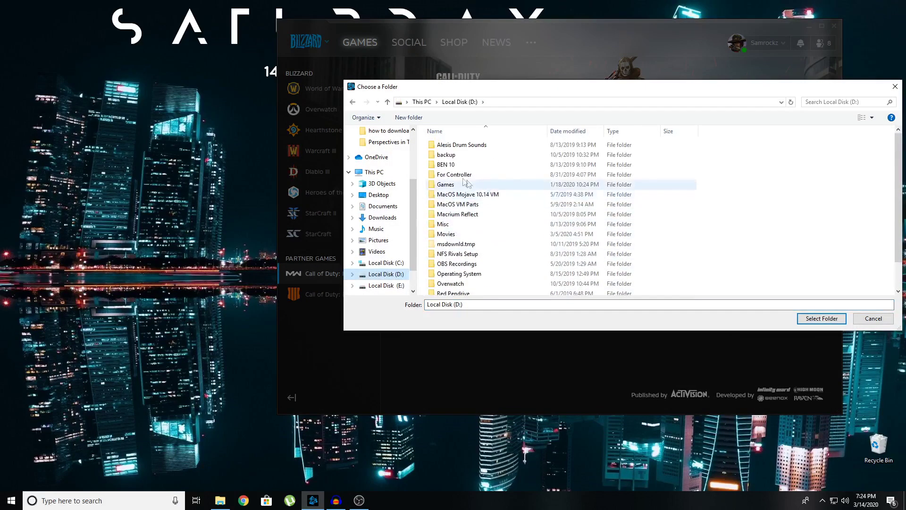
{"action": "double_click", "coordinate": [456, 185]}
{"action": "left_click", "coordinate": [833, 318]}
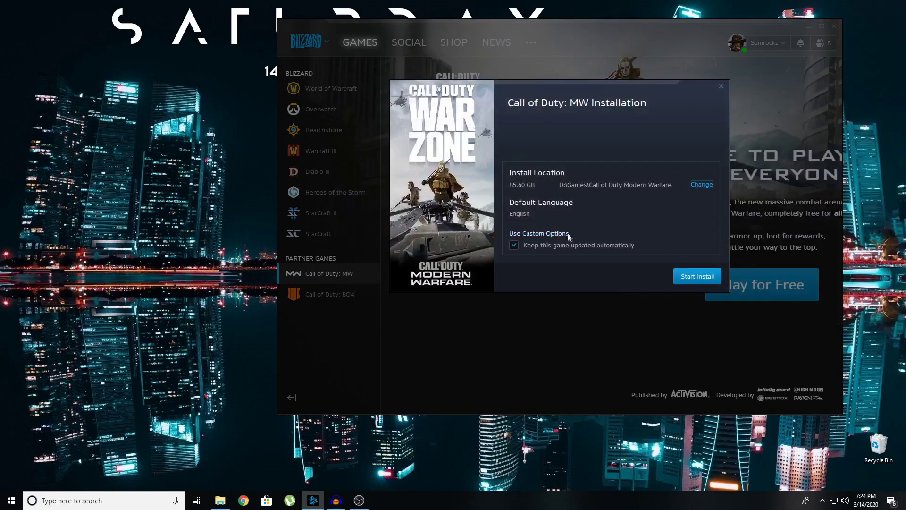
{"action": "left_click", "coordinate": [701, 278]}
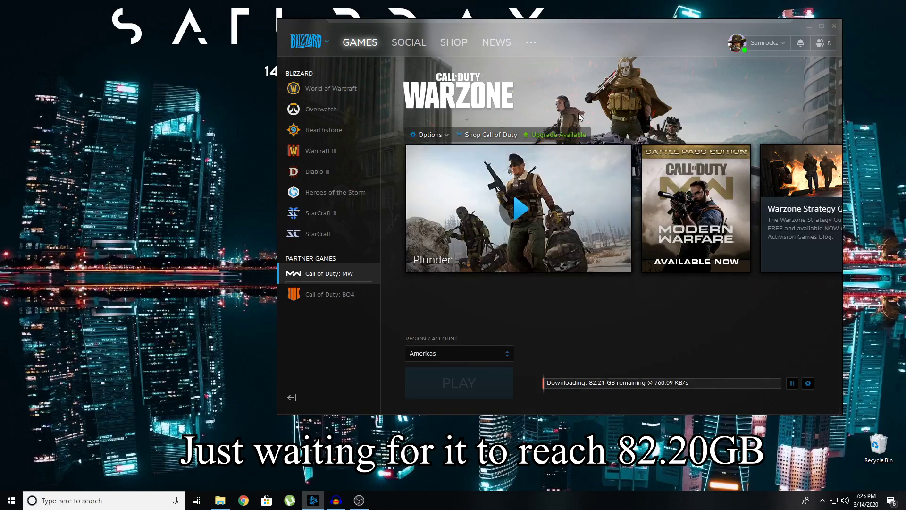
Shift the launcher left while the download counts down to 82.20 GB remaining.
{"action": "left_click_drag", "start_coordinate": [581, 29], "coordinate": [500, 30]}
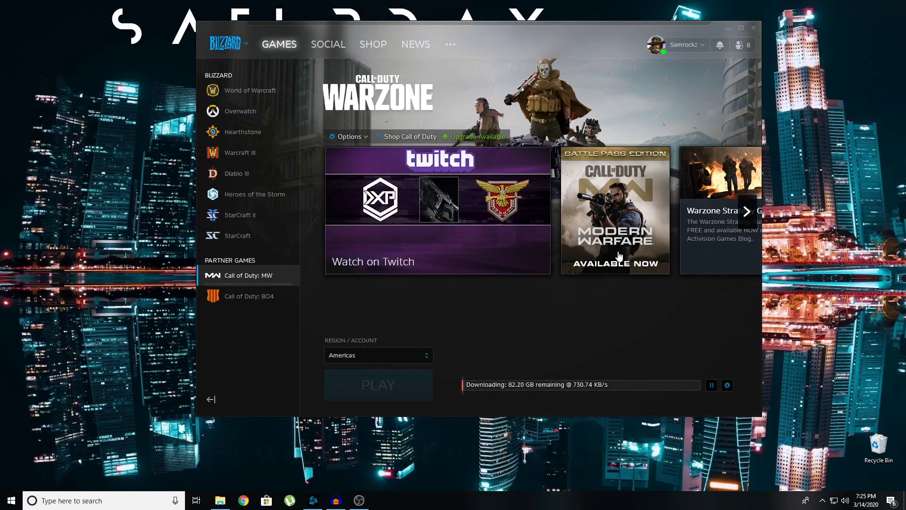
{"action": "mouse_move", "coordinate": [510, 389]}
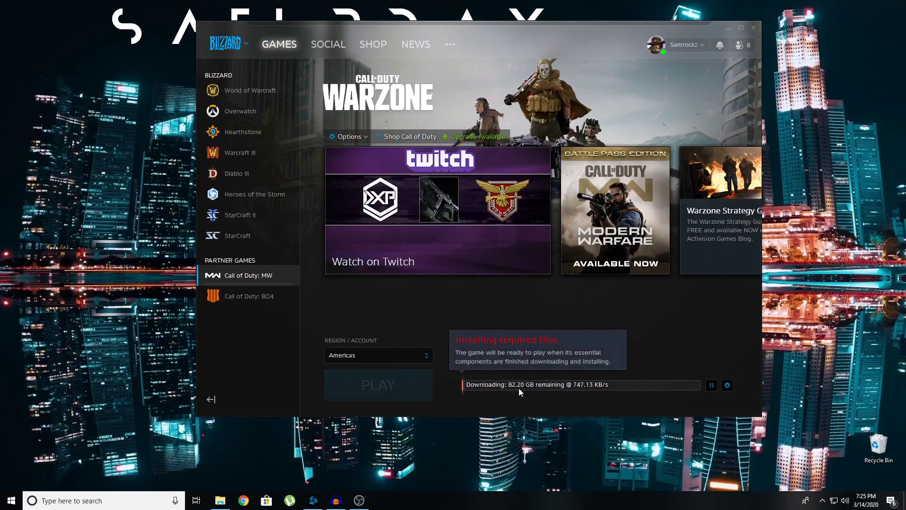
Browse to D:\Games\Call of Duty Modern Warfare and check its Data folder and Modern Warfare Launcher.
{"action": "left_click", "coordinate": [225, 502]}
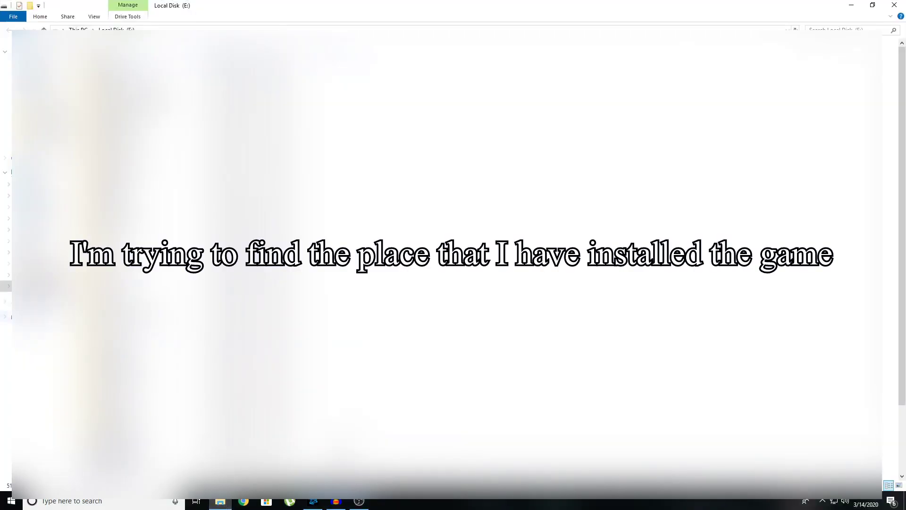
{"action": "left_click", "coordinate": [7, 275]}
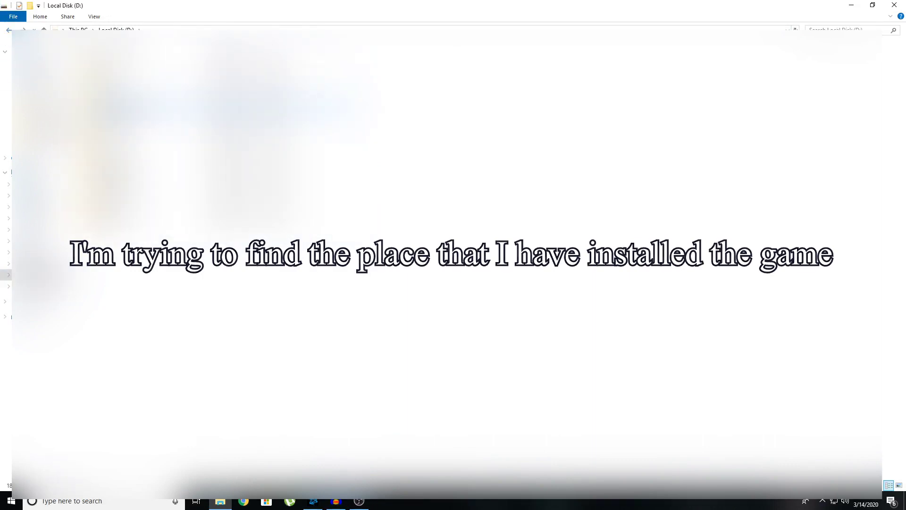
{"action": "double_click", "coordinate": [138, 97]}
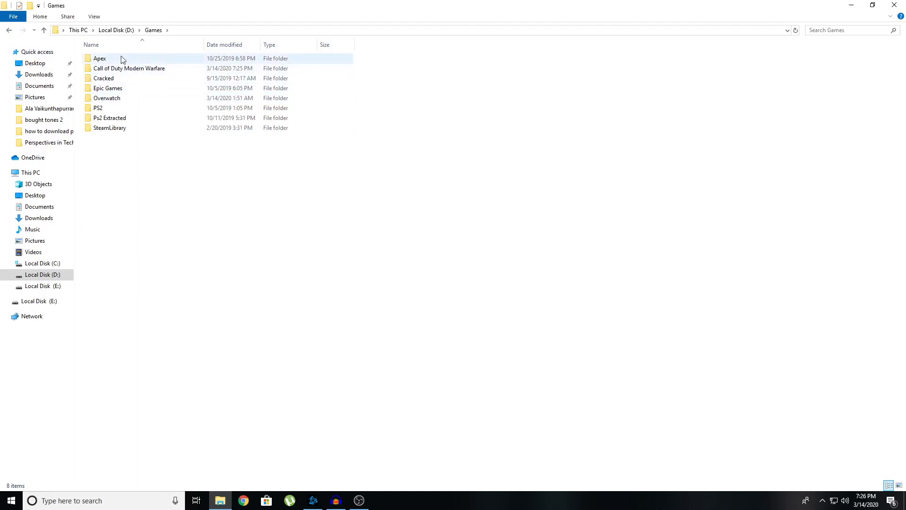
{"action": "double_click", "coordinate": [124, 69]}
{"action": "left_click_drag", "start_coordinate": [141, 115], "coordinate": [140, 55]}
{"action": "left_click_drag", "start_coordinate": [156, 110], "coordinate": [160, 56]}
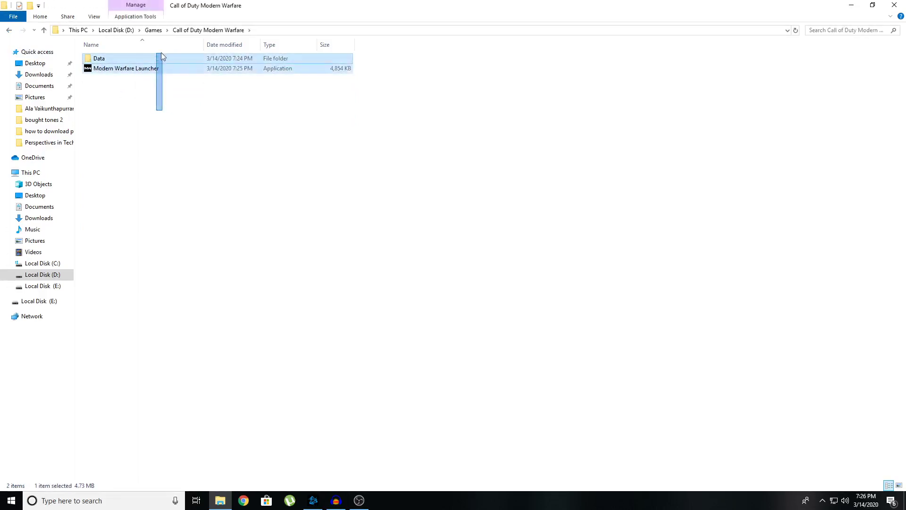
Pause the Call of Duty: MW download and close the Battle.net window.
{"action": "left_click", "coordinate": [852, 5]}
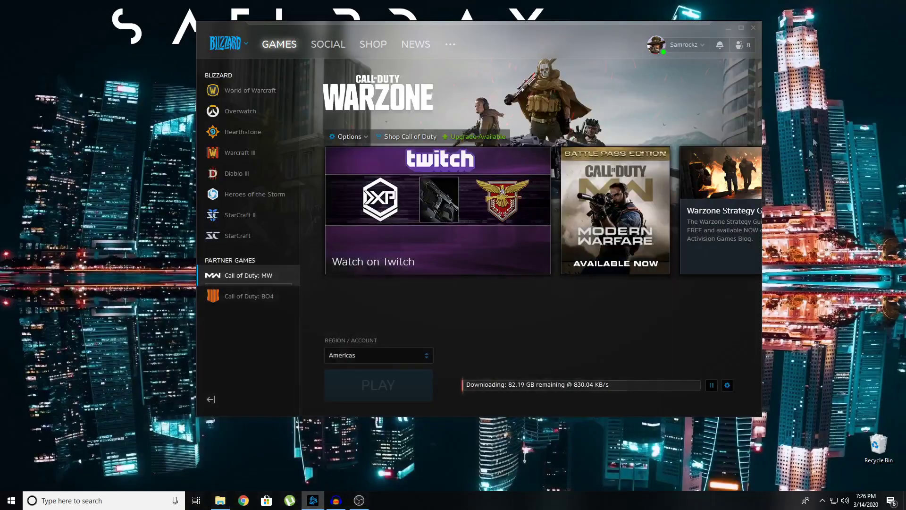
{"action": "left_click", "coordinate": [712, 385]}
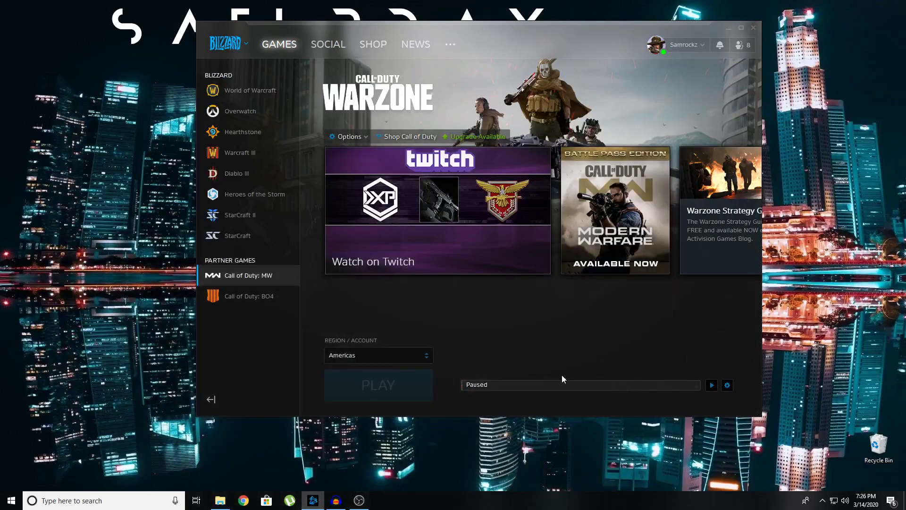
{"action": "left_click", "coordinate": [753, 29]}
Check the background apps in the tray, refresh the desktop, and restore the install folder window.
{"action": "left_click", "coordinate": [823, 502]}
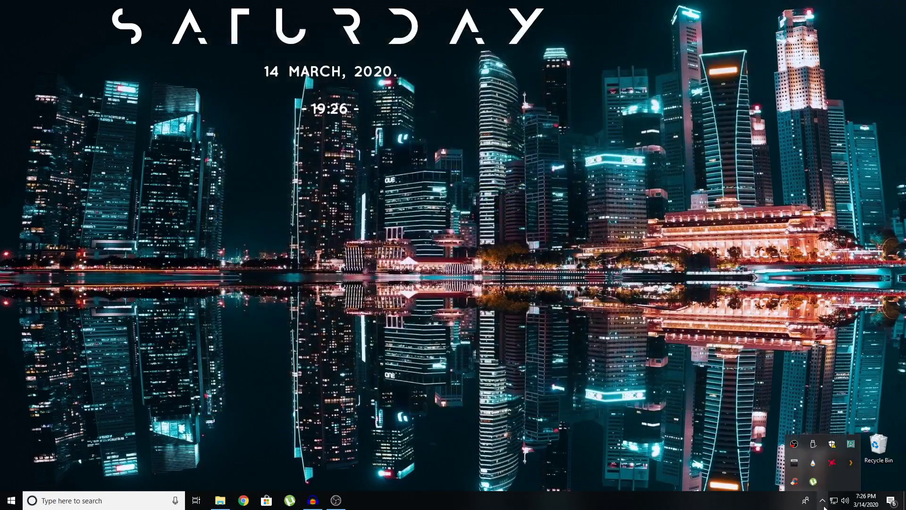
{"action": "right_click", "coordinate": [681, 334]}
{"action": "left_click", "coordinate": [705, 373]}
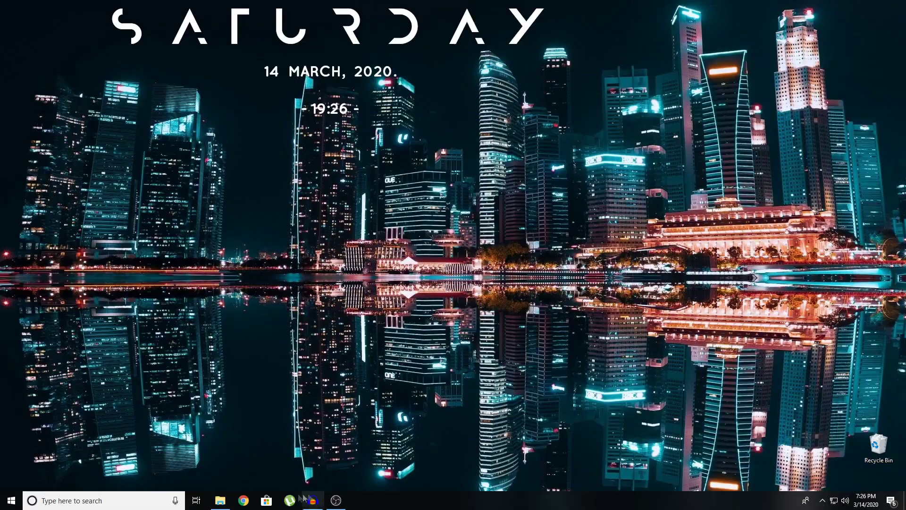
{"action": "left_click", "coordinate": [220, 500]}
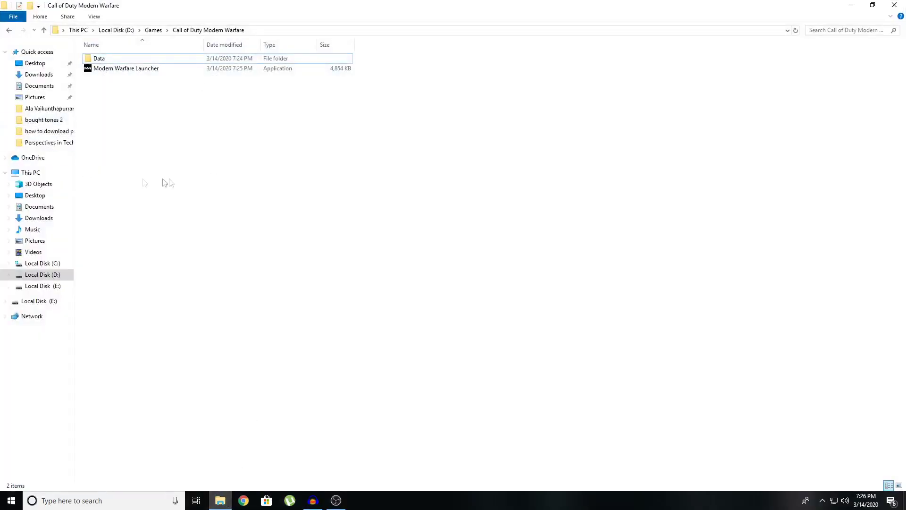
Open the backup folder E:\Call of Duty Modern Warfare and select all its files.
{"action": "left_click", "coordinate": [57, 286]}
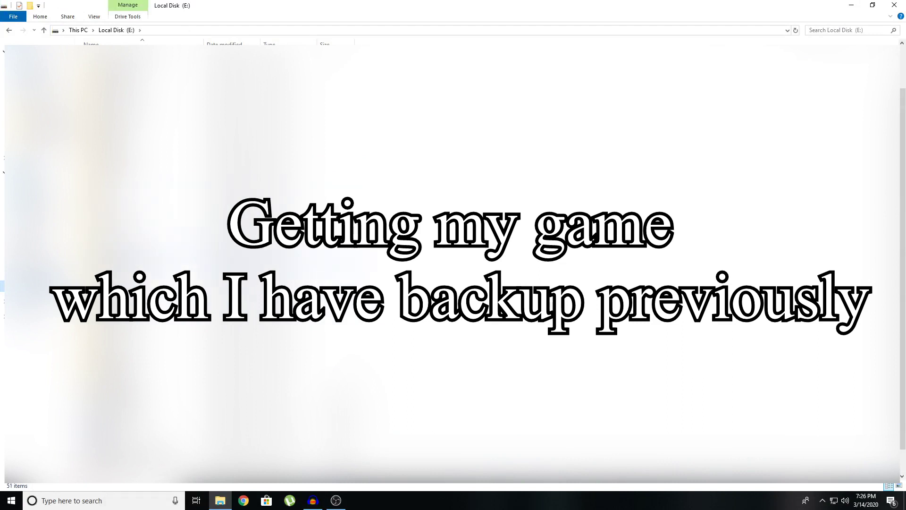
{"action": "scroll", "coordinate": [453, 260], "scroll_direction": "up", "scroll_amount": 4}
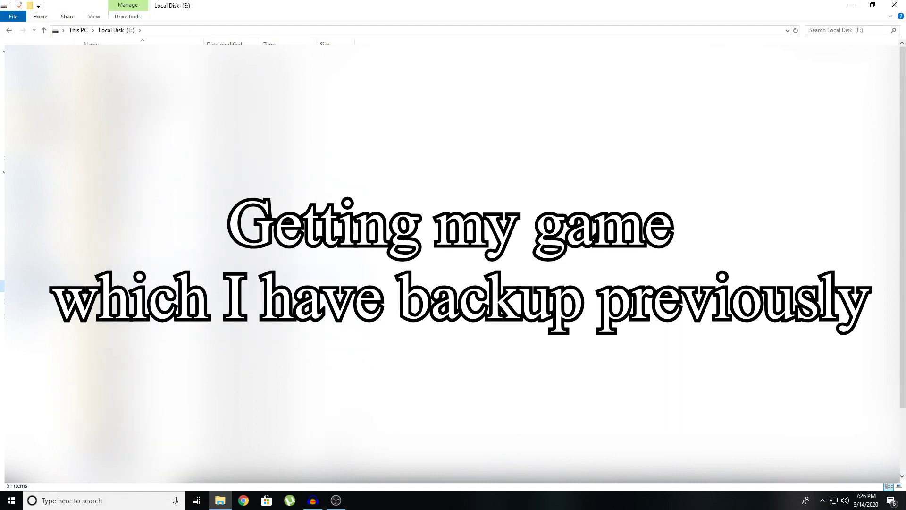
{"action": "scroll", "coordinate": [453, 260], "scroll_direction": "down", "scroll_amount": 2}
{"action": "scroll", "coordinate": [453, 260], "scroll_direction": "up", "scroll_amount": 2}
{"action": "left_click", "coordinate": [141, 106]}
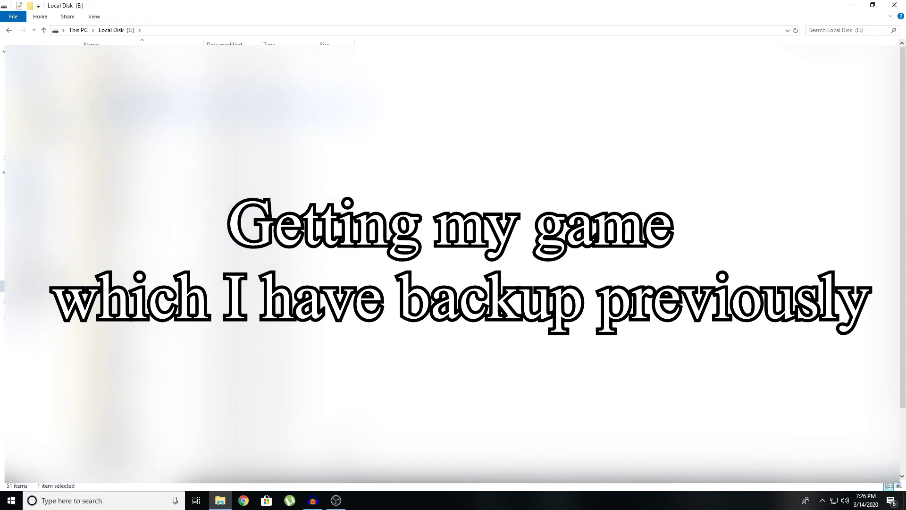
{"action": "key", "text": "Return"}
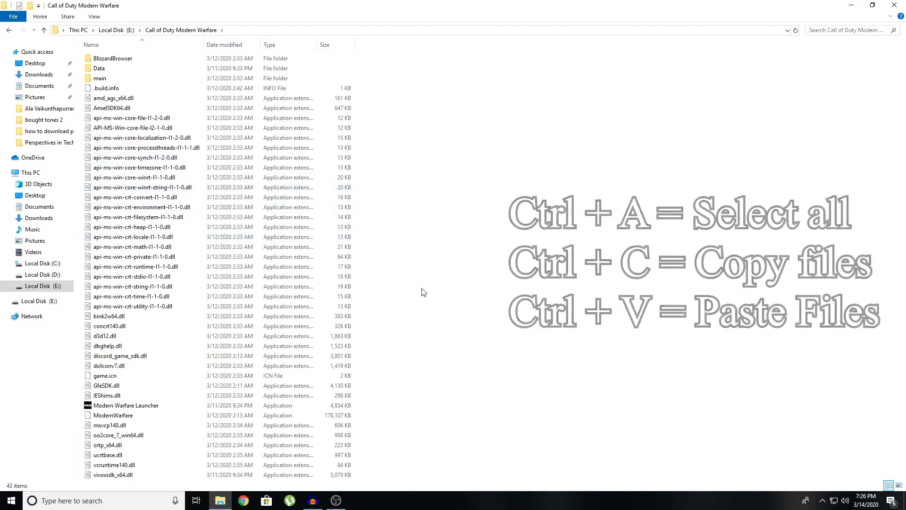
{"action": "key", "text": "ctrl+a"}
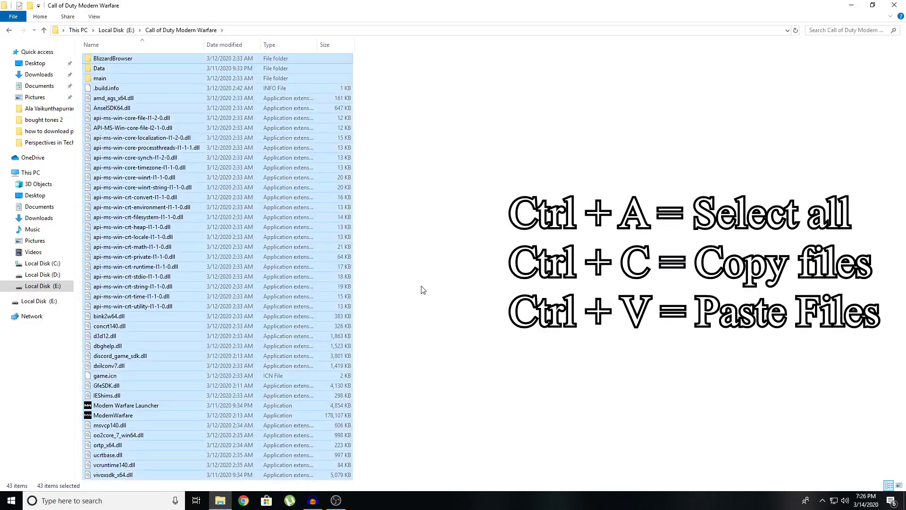
Paste the backup into D:\Games\Call of Duty Modern Warfare, replacing existing files, then minimize.
{"action": "left_click", "coordinate": [42, 275]}
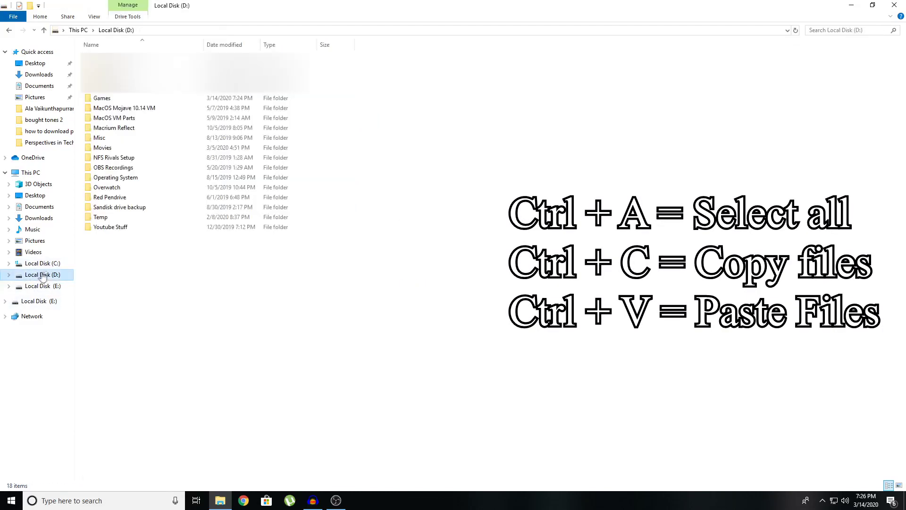
{"action": "double_click", "coordinate": [122, 98]}
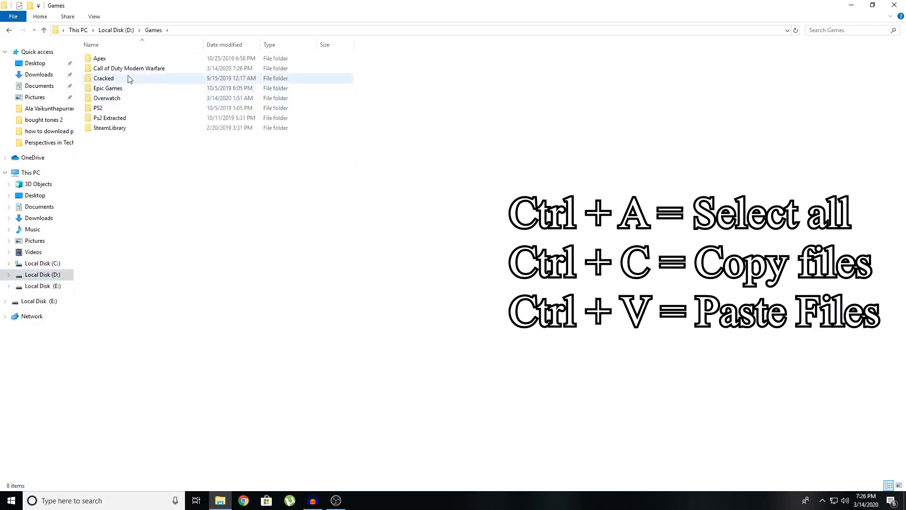
{"action": "double_click", "coordinate": [128, 71]}
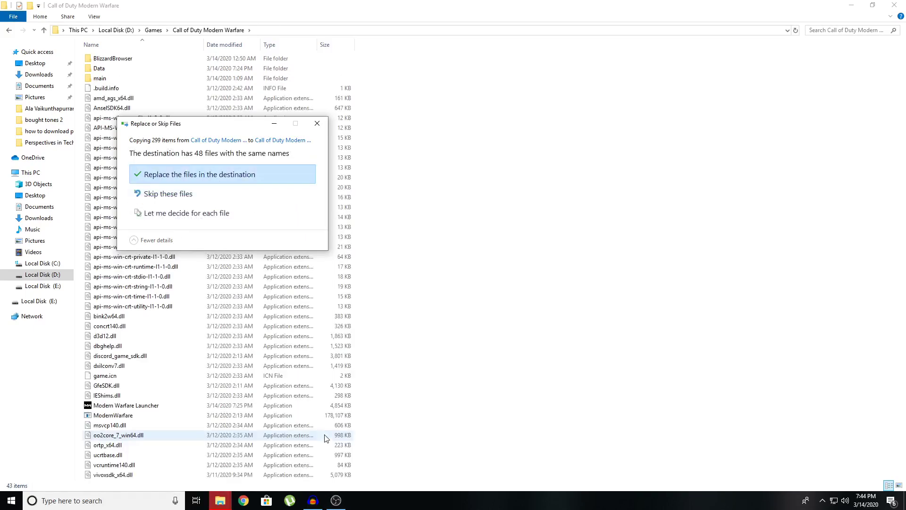
{"action": "left_click", "coordinate": [268, 173]}
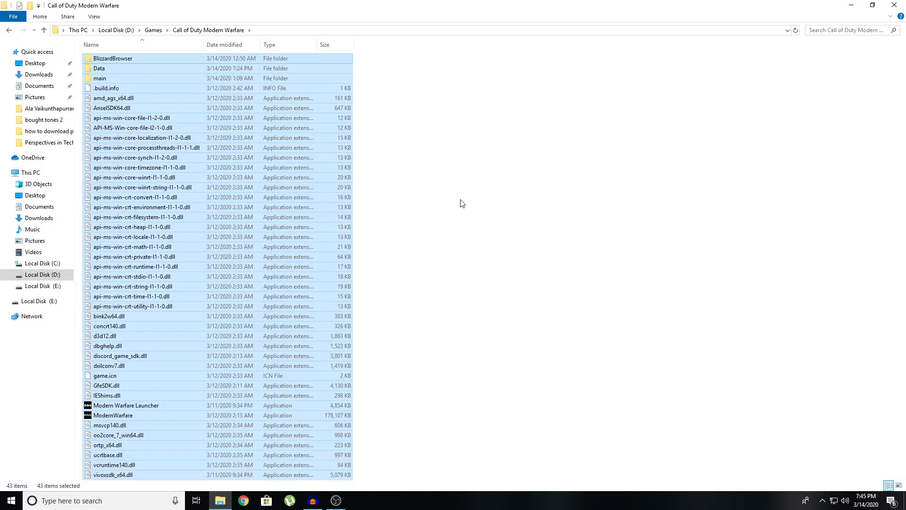
{"action": "left_click", "coordinate": [462, 203]}
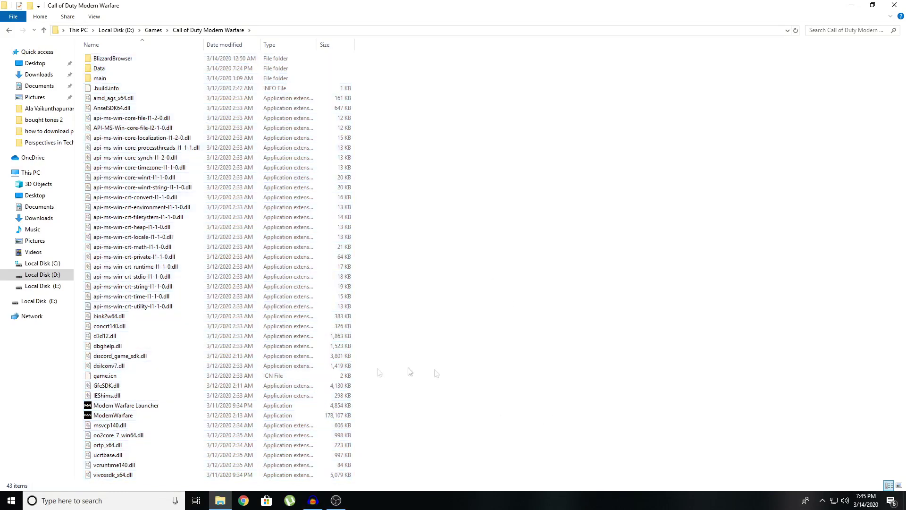
{"action": "left_click", "coordinate": [851, 5]}
{"action": "right_click", "coordinate": [591, 93]}
Refresh the desktop and launch Battle.net from Windows search, letting it sign in.
{"action": "left_click", "coordinate": [614, 134]}
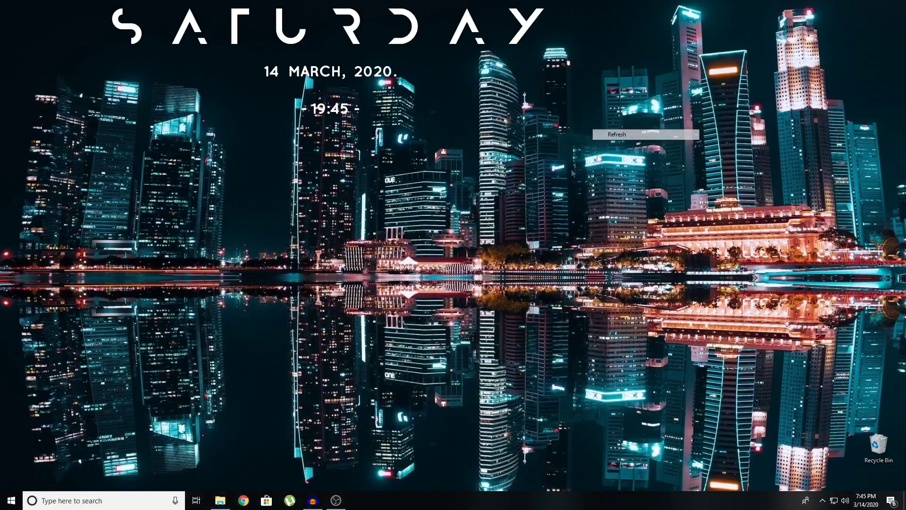
{"action": "left_click", "coordinate": [154, 494]}
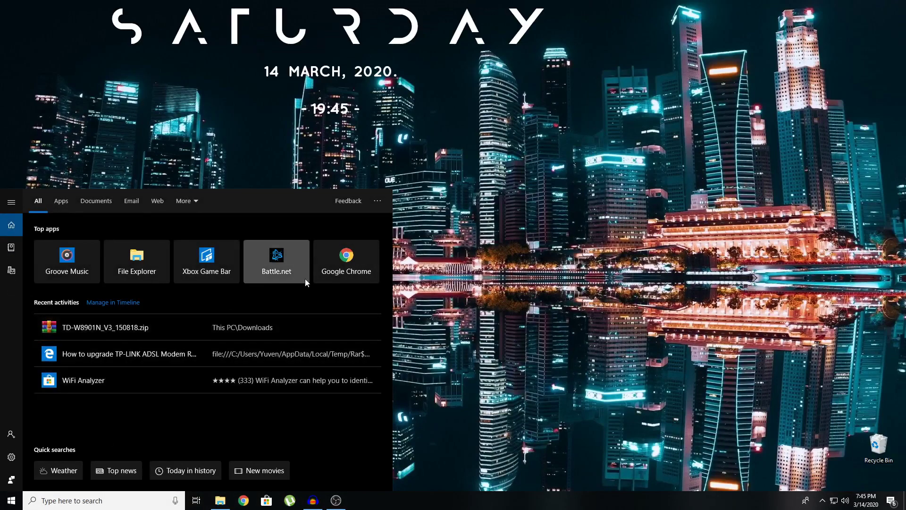
{"action": "left_click", "coordinate": [306, 280]}
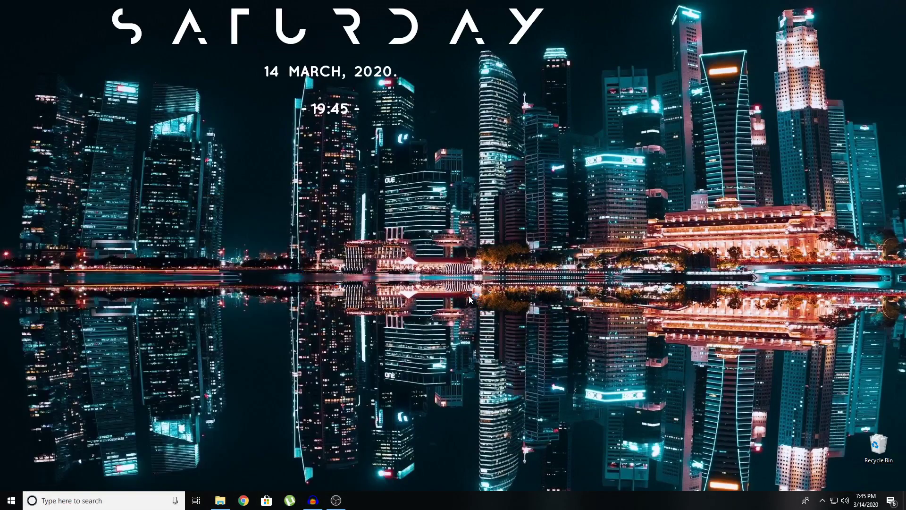
{"action": "right_click", "coordinate": [638, 222]}
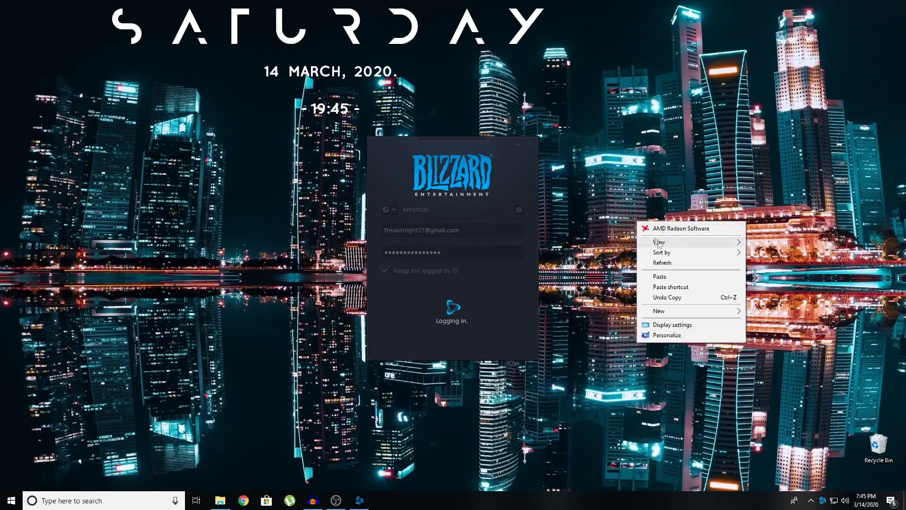
{"action": "left_click", "coordinate": [678, 263]}
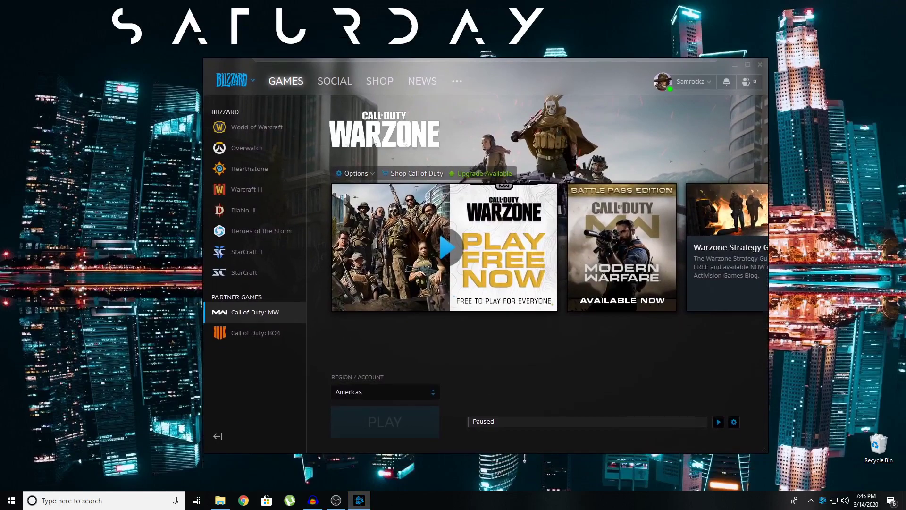
Resume the paused Call of Duty: MW update, now about 164 MB remaining, then browse another game page.
{"action": "left_click_drag", "start_coordinate": [523, 100], "coordinate": [517, 83]}
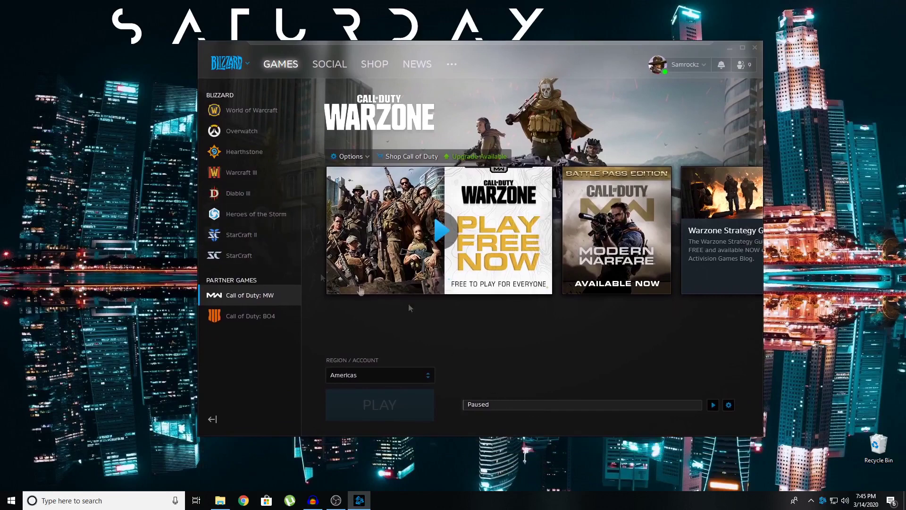
{"action": "left_click", "coordinate": [713, 404]}
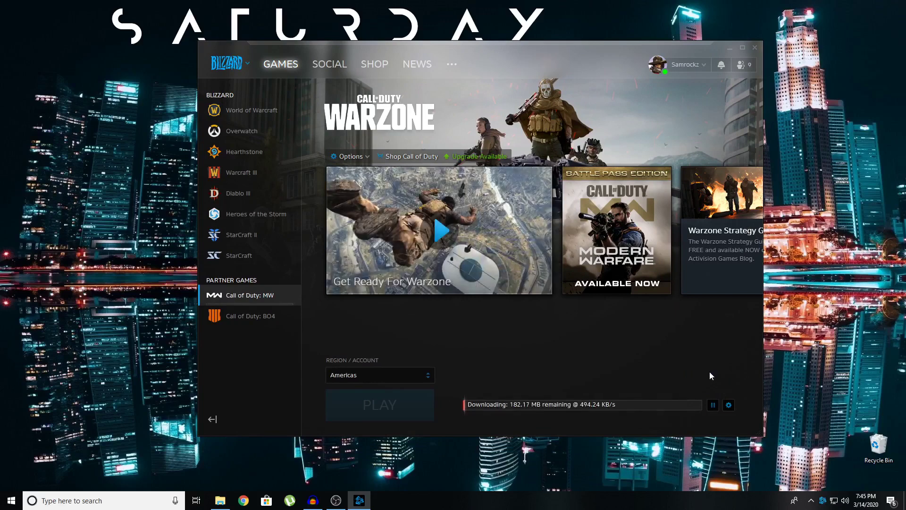
{"action": "mouse_move", "coordinate": [554, 406]}
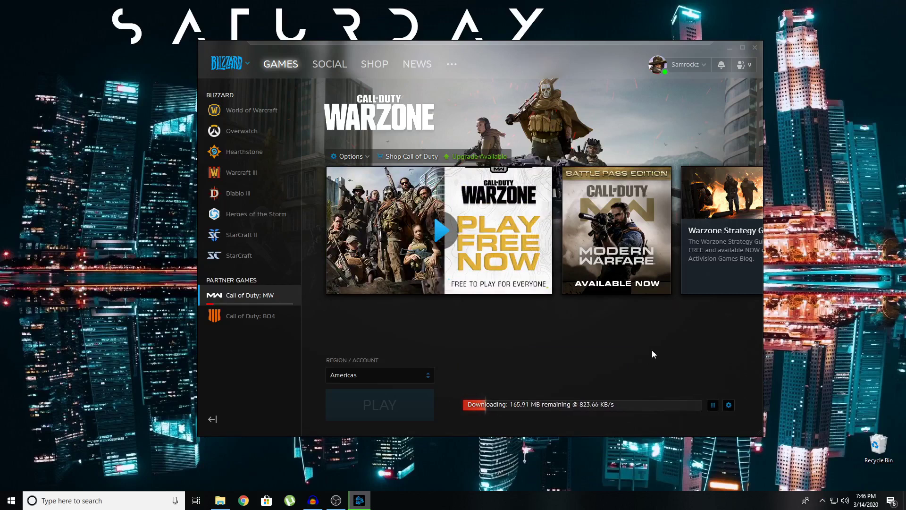
{"action": "left_click", "coordinate": [263, 165]}
{"action": "left_click", "coordinate": [268, 151]}
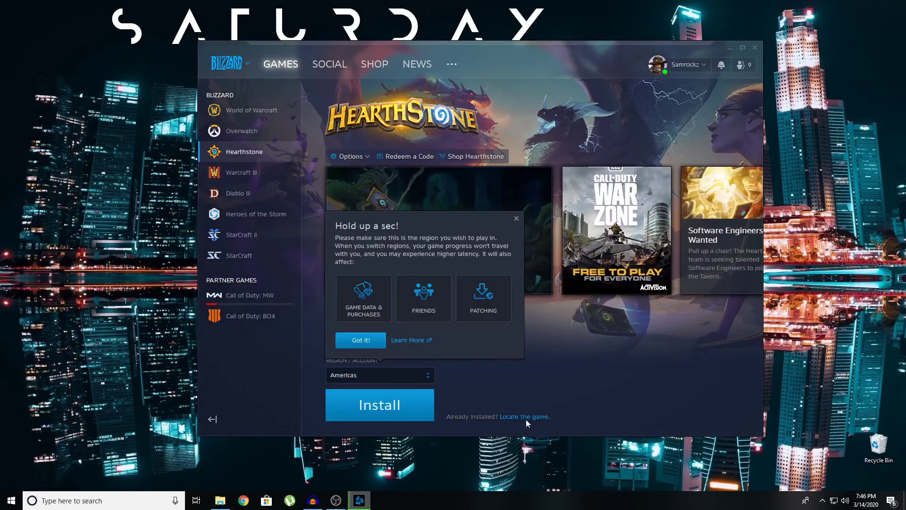
{"action": "left_click", "coordinate": [283, 298]}
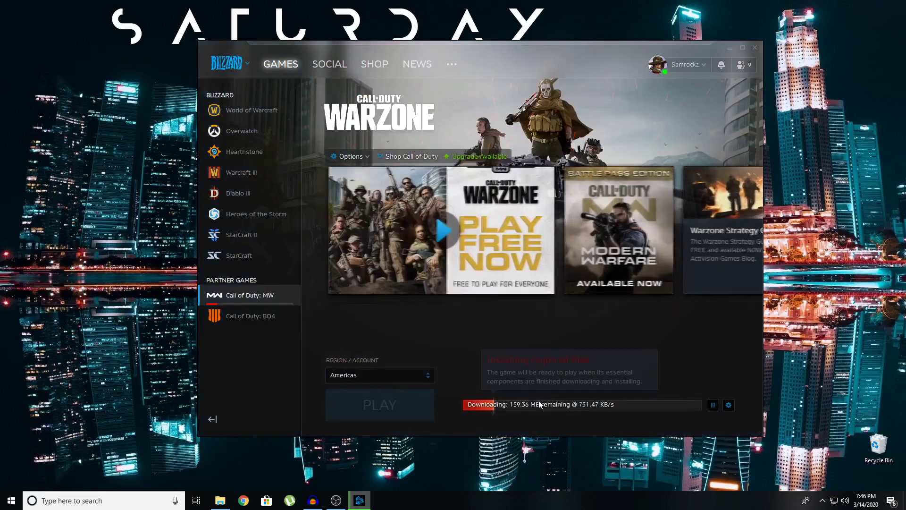